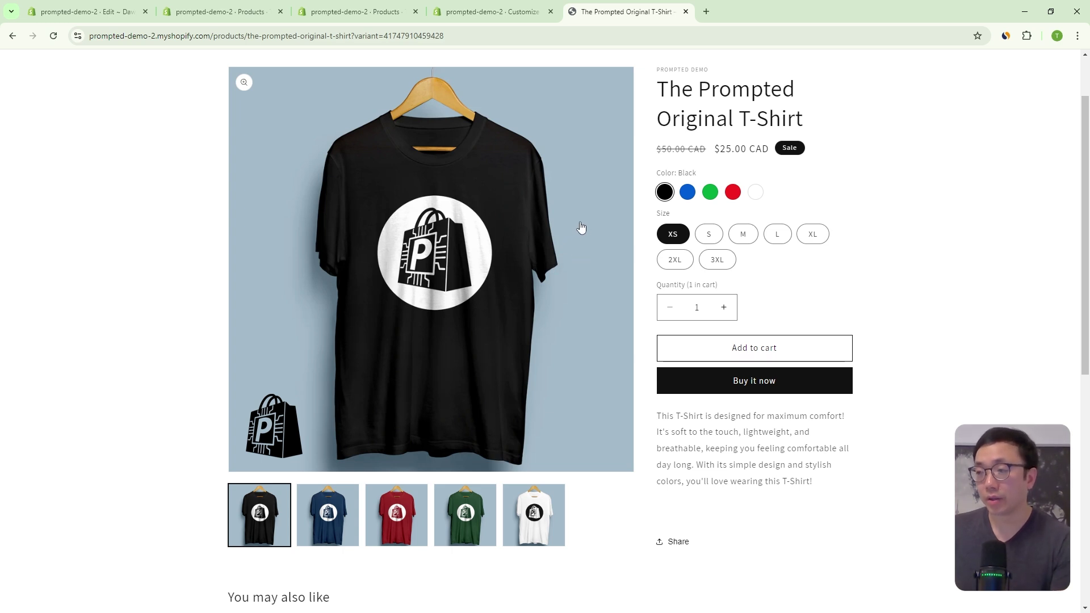
Cycle the T-shirt through the Blue, Green, Red and White swatches, ending on Blue
left_click(685, 193)
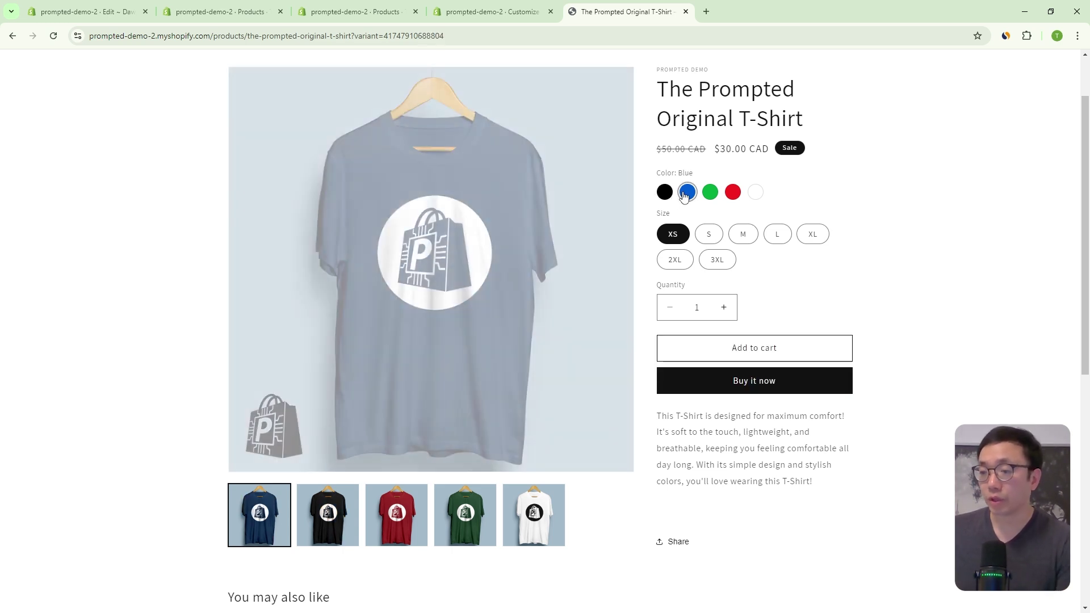
left_click(709, 192)
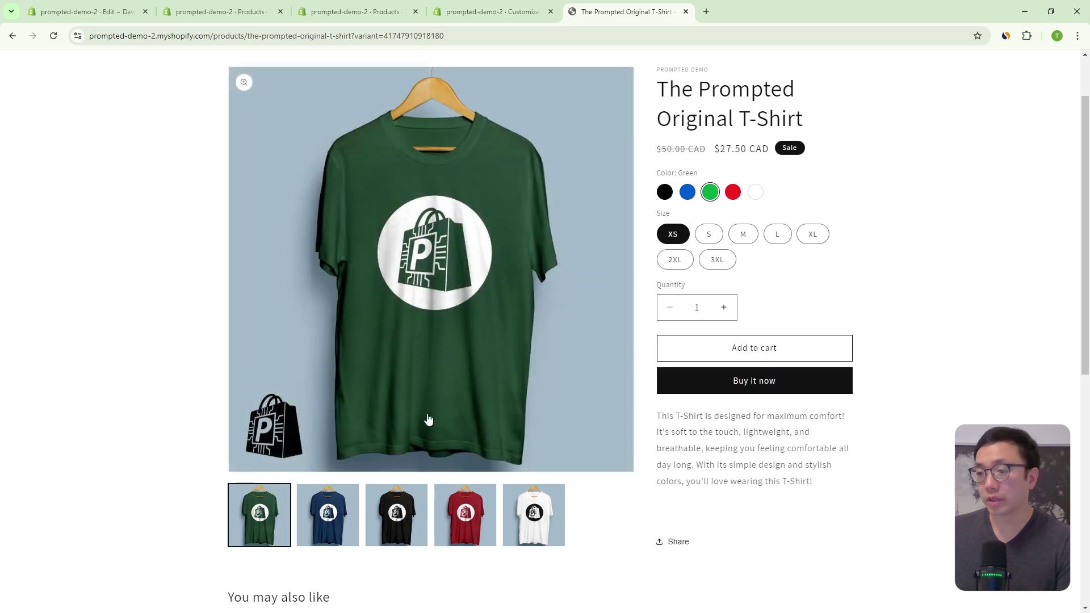
left_click(733, 192)
left_click(755, 192)
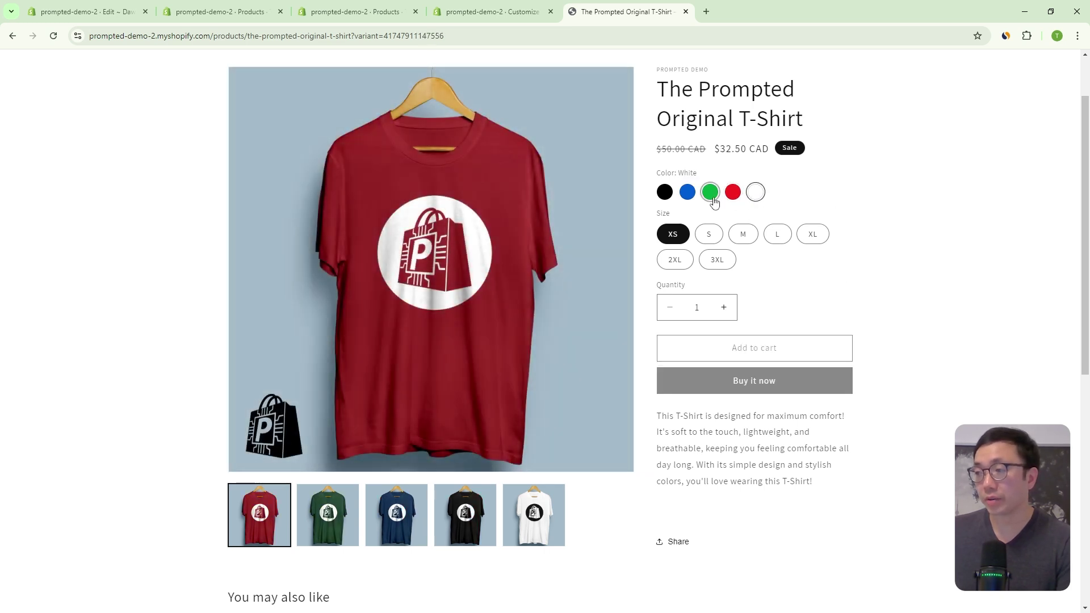
left_click(686, 192)
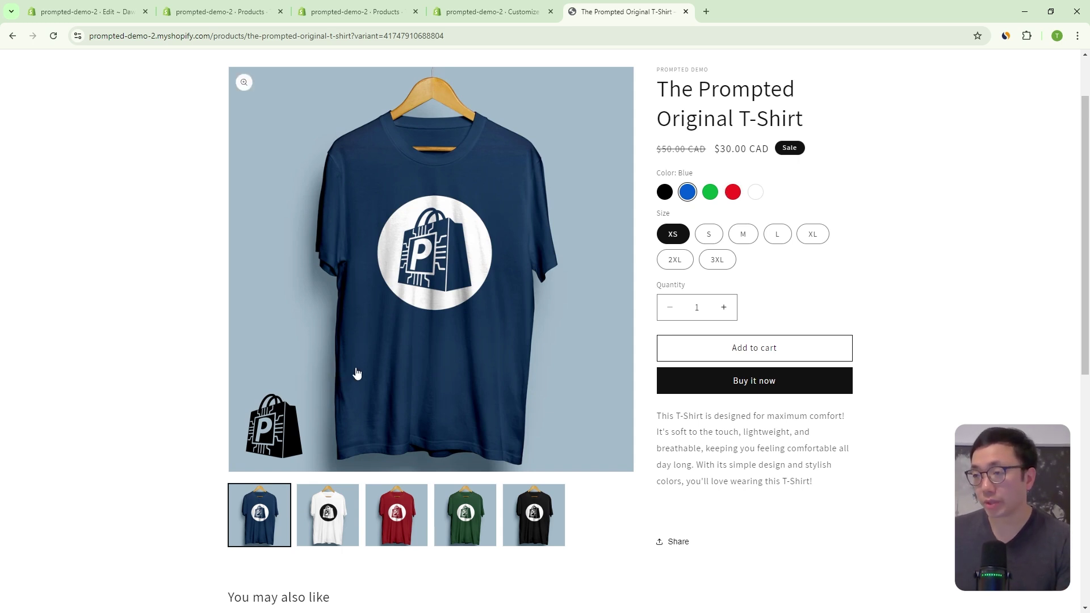
Go to the theme customizer and scroll Theme settings to Custom Product Media Badge
left_click(496, 19)
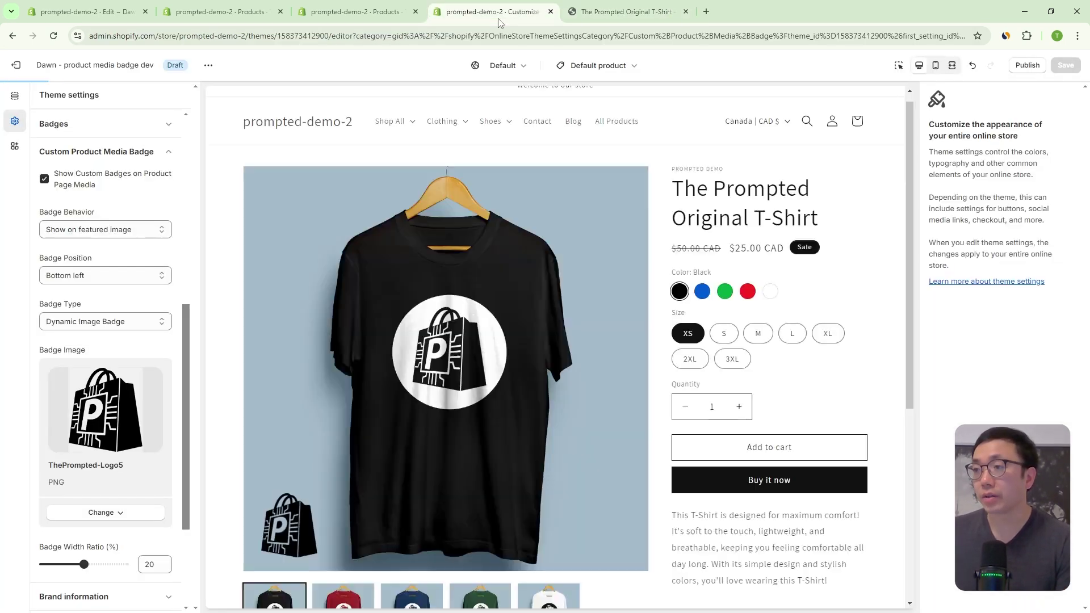
scroll(74, 159, "up", 8)
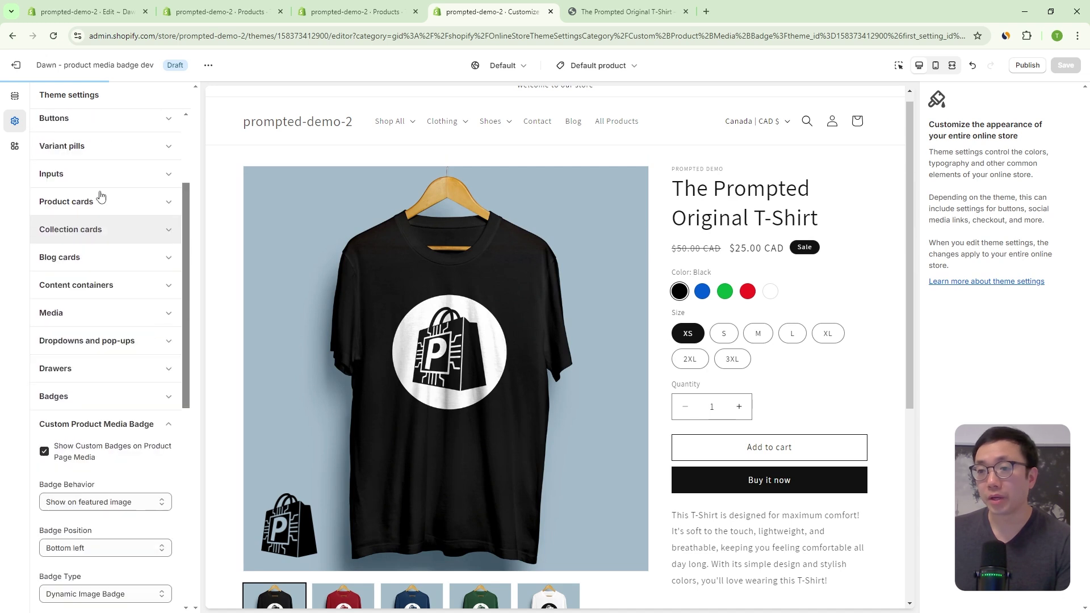
scroll(123, 170, "down", 5)
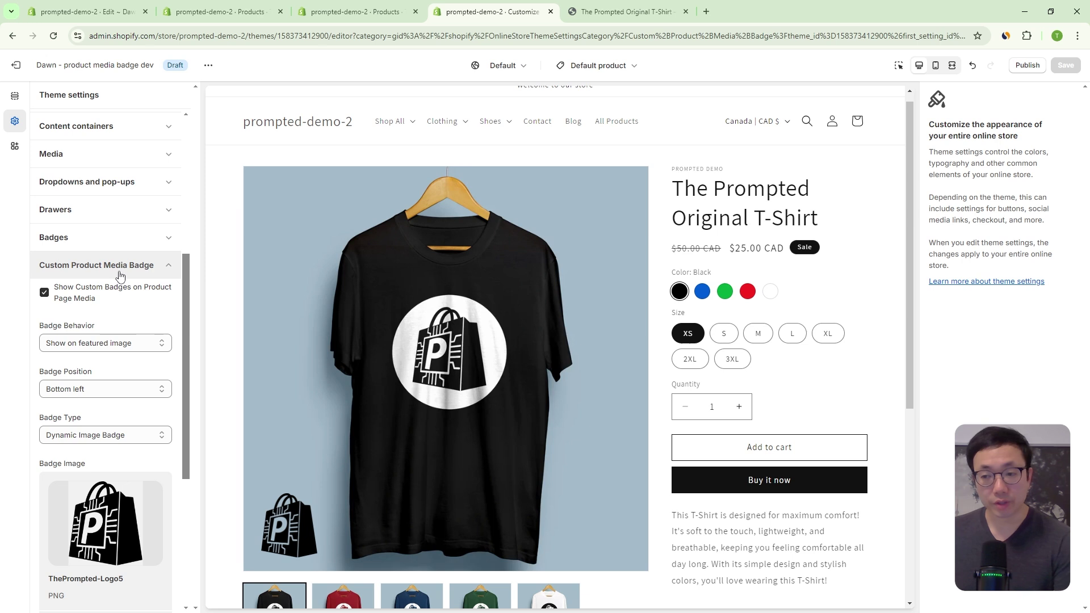
scroll(120, 276, "down", 1)
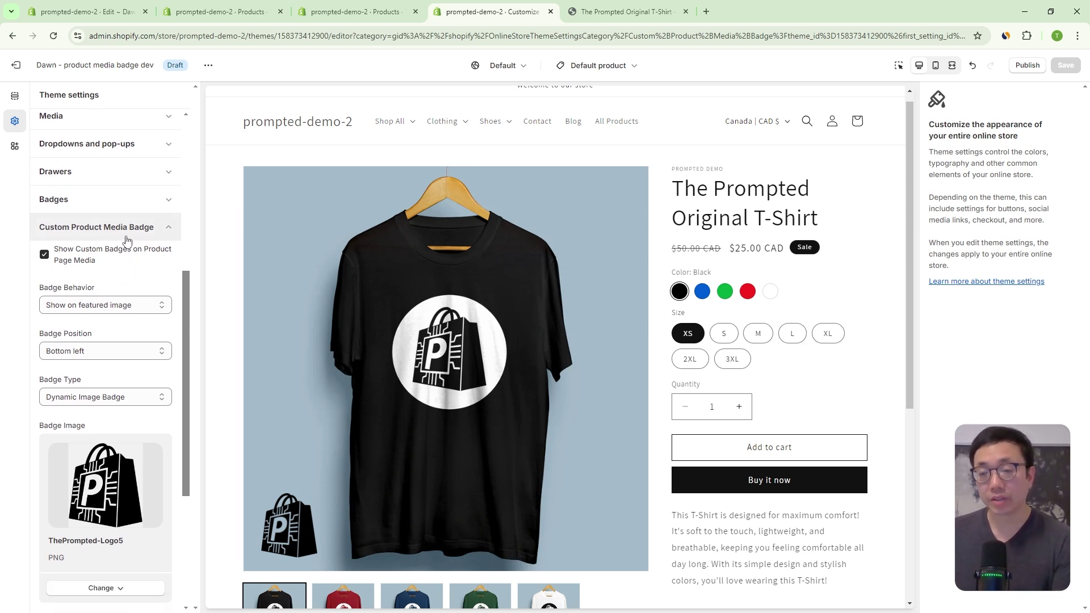
scroll(139, 245, "down", 1)
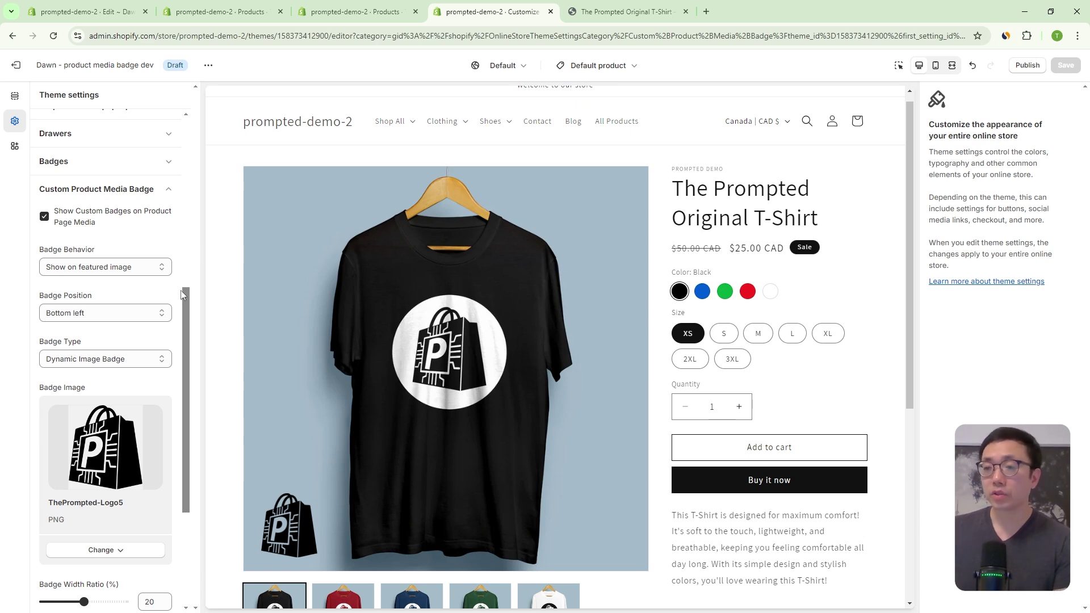
scroll(152, 291, "down", 1)
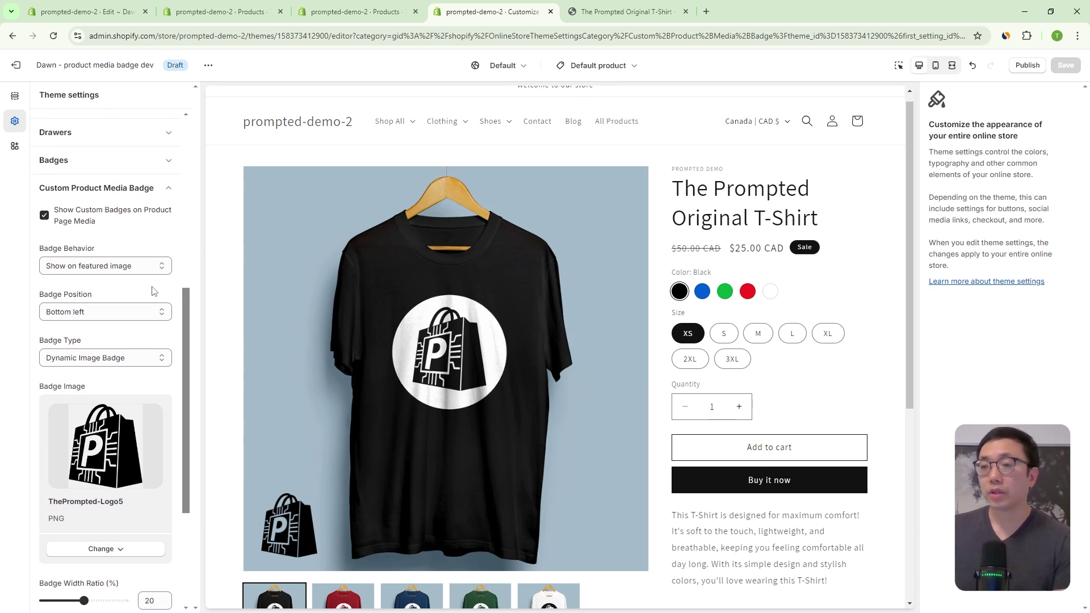
Turn Show Custom Badges on Product Page Media off, then back on
left_click(85, 222)
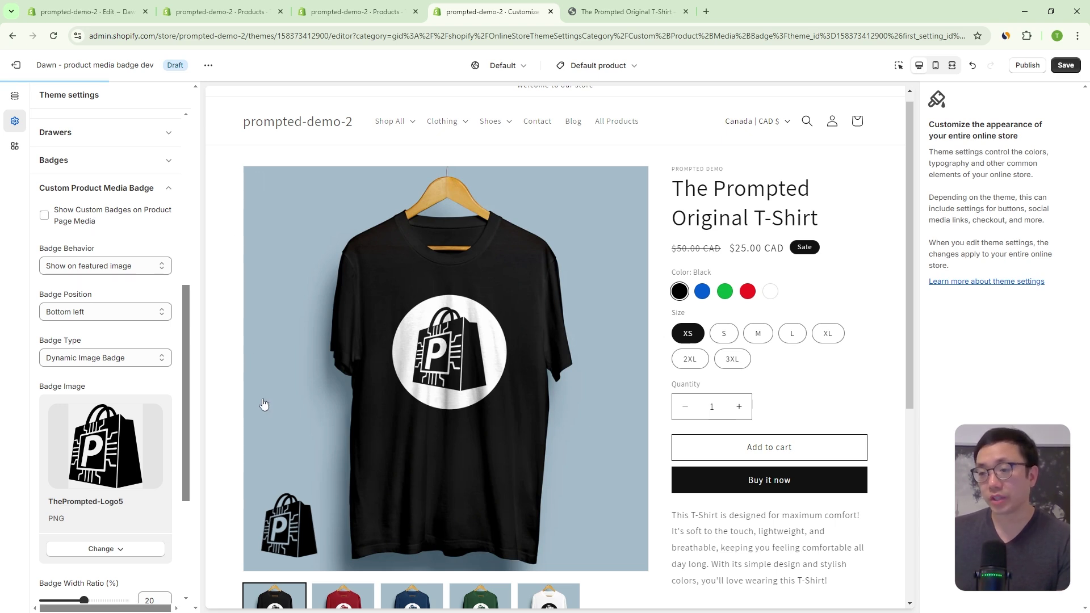
scroll(322, 302, "down", 2)
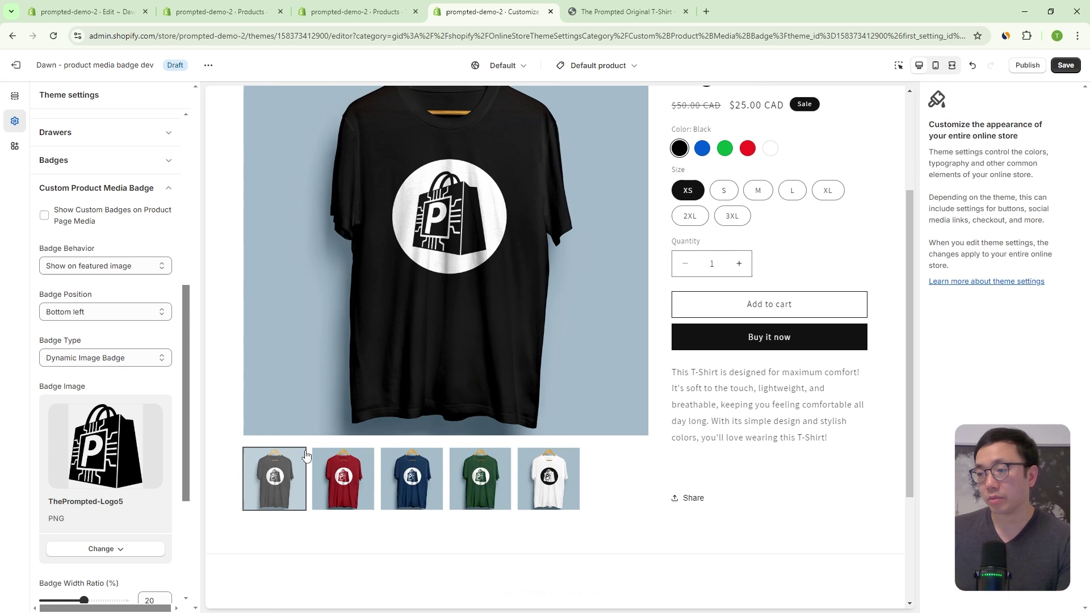
left_click(62, 218)
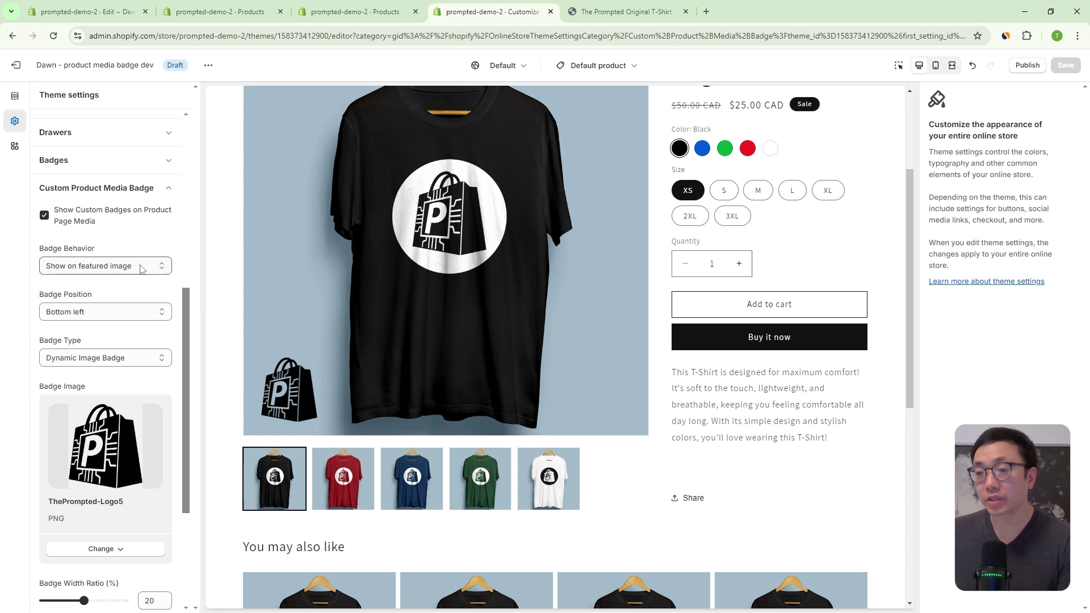
Set Badge Behavior to show on the featured image and preview the Blue and Green variants
left_click(101, 267)
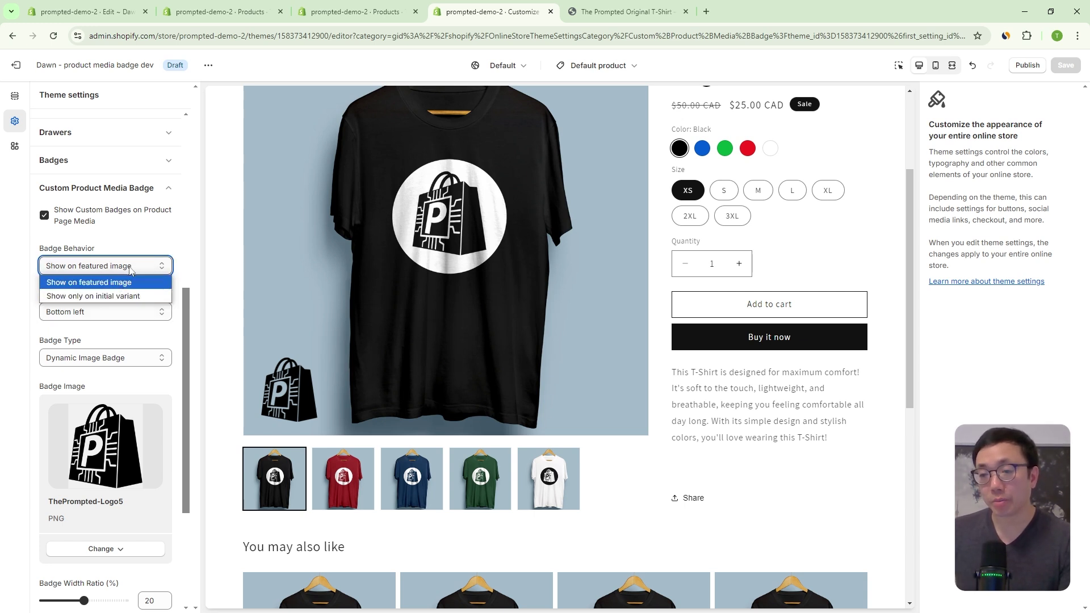
left_click(246, 286)
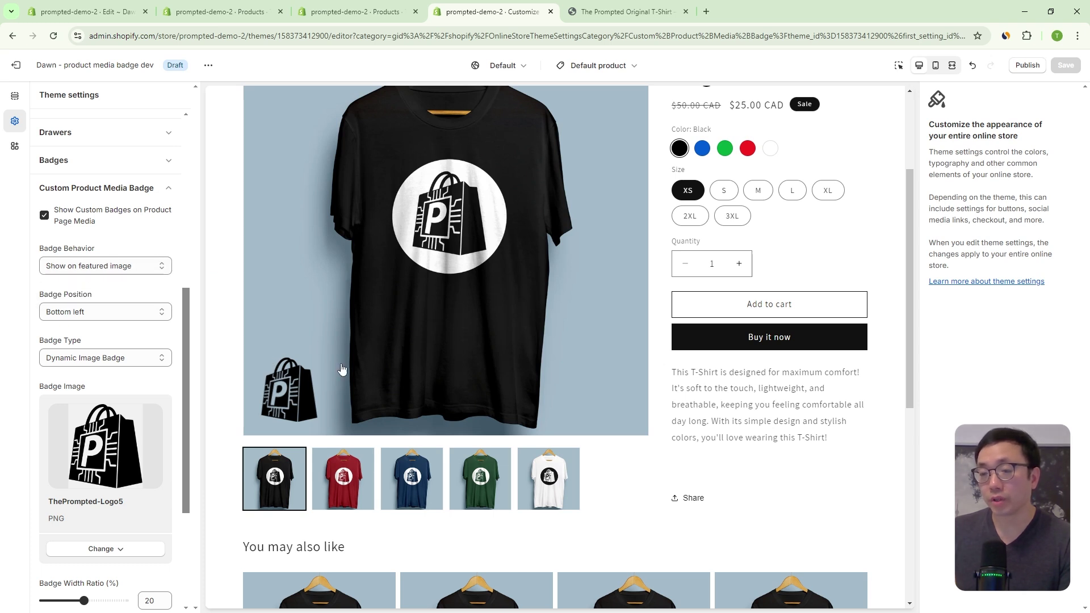
scroll(408, 387, "up", 1)
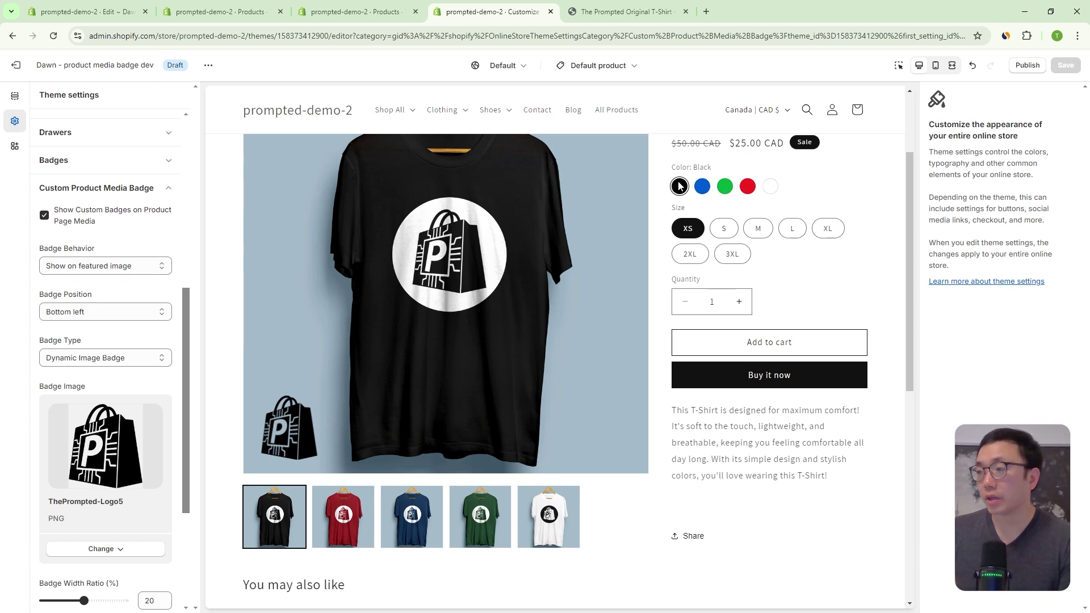
left_click(702, 187)
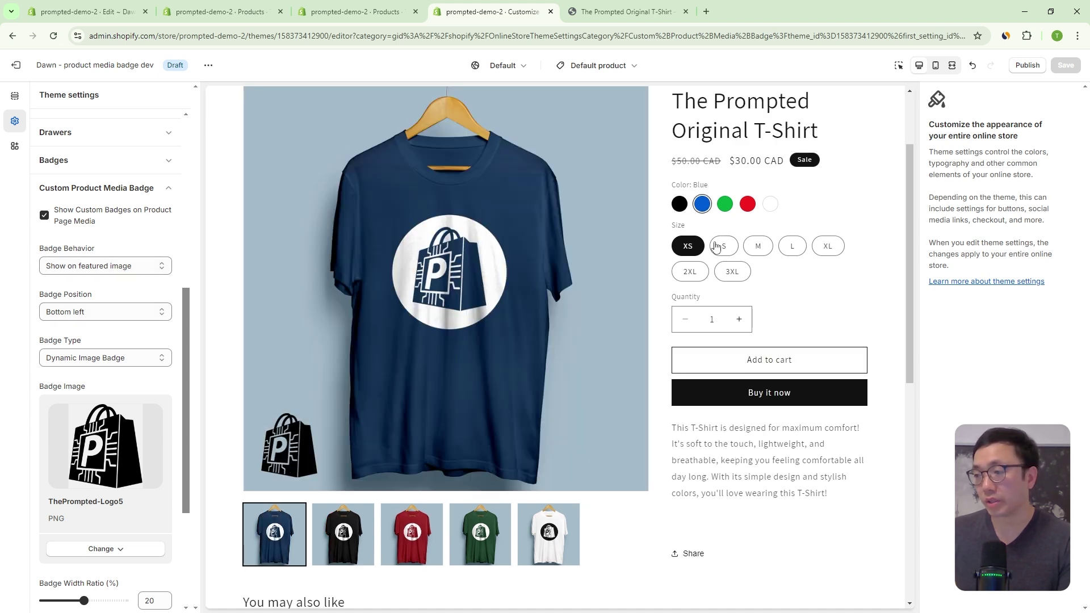
left_click(727, 210)
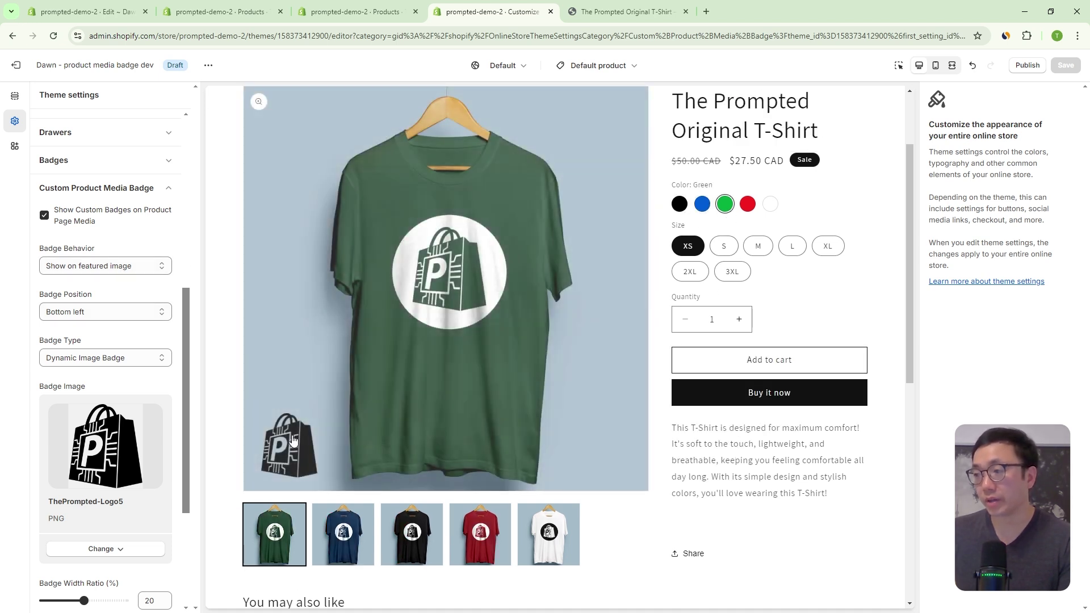
Switch Badge Behavior to 'Show only on initial variant' and check the Blue, Green, Red and Black previews
left_click(103, 266)
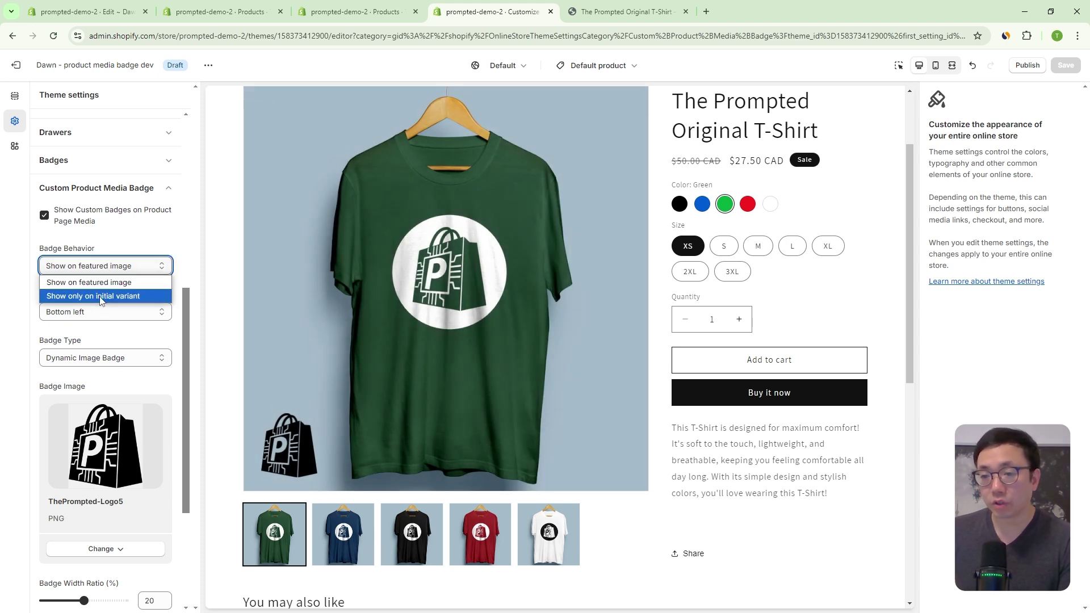
left_click(100, 298)
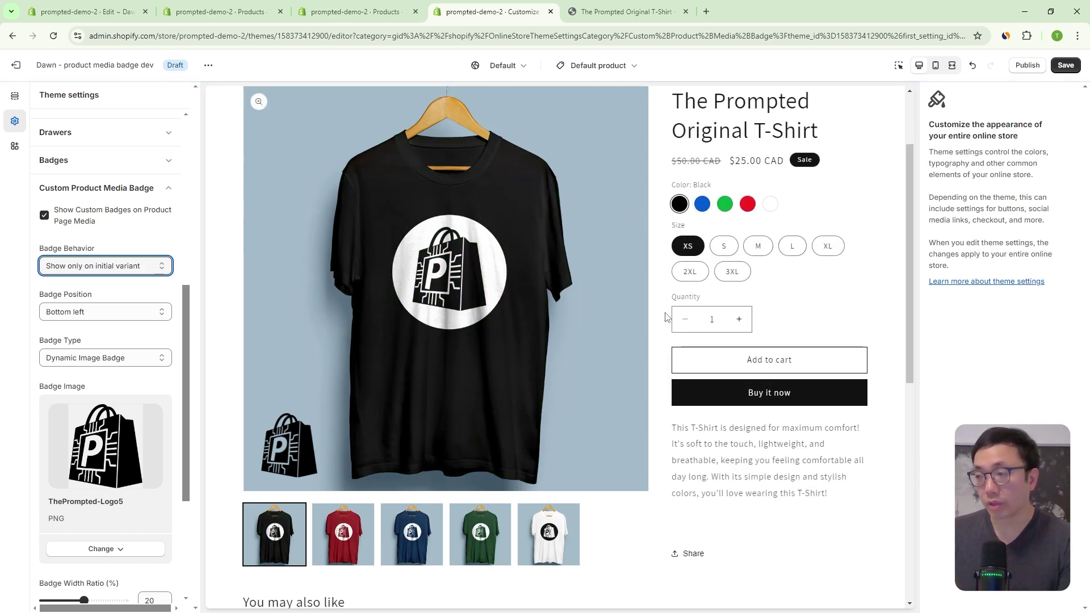
left_click(704, 210)
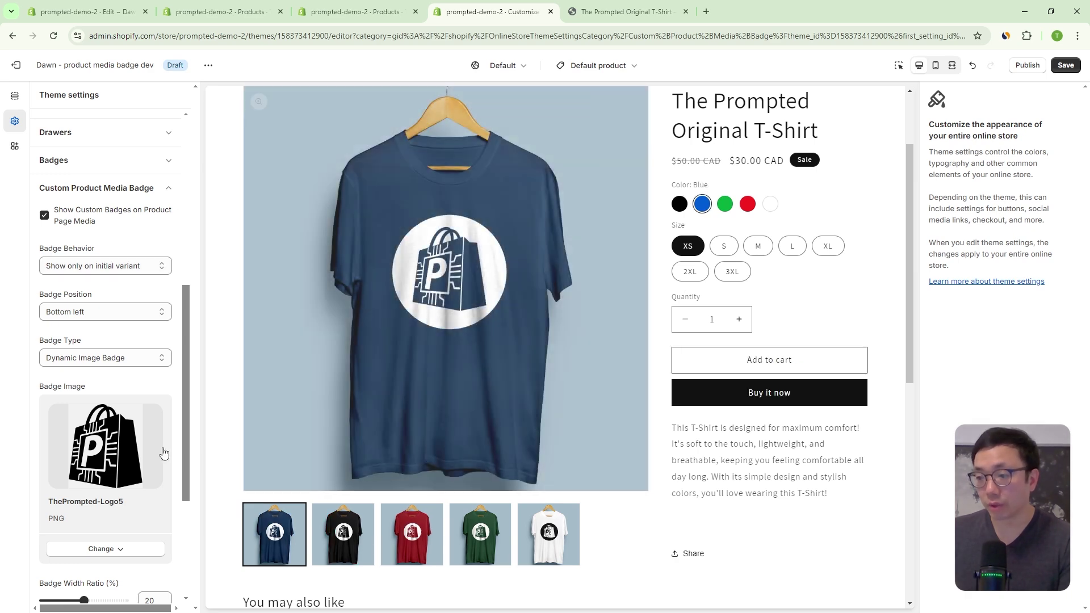
left_click(725, 205)
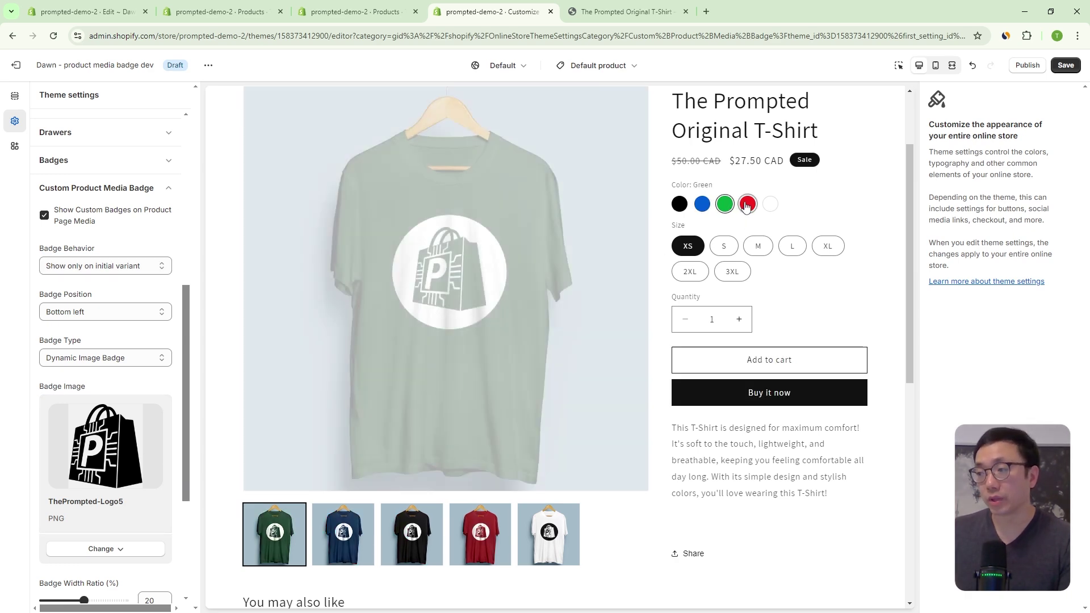
left_click(747, 204)
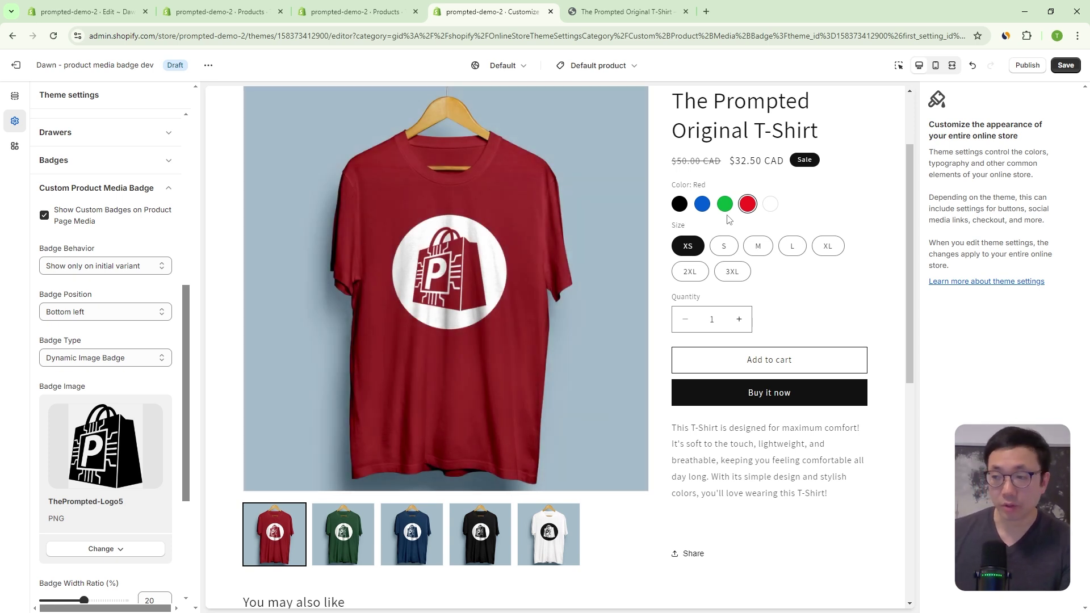
left_click(678, 204)
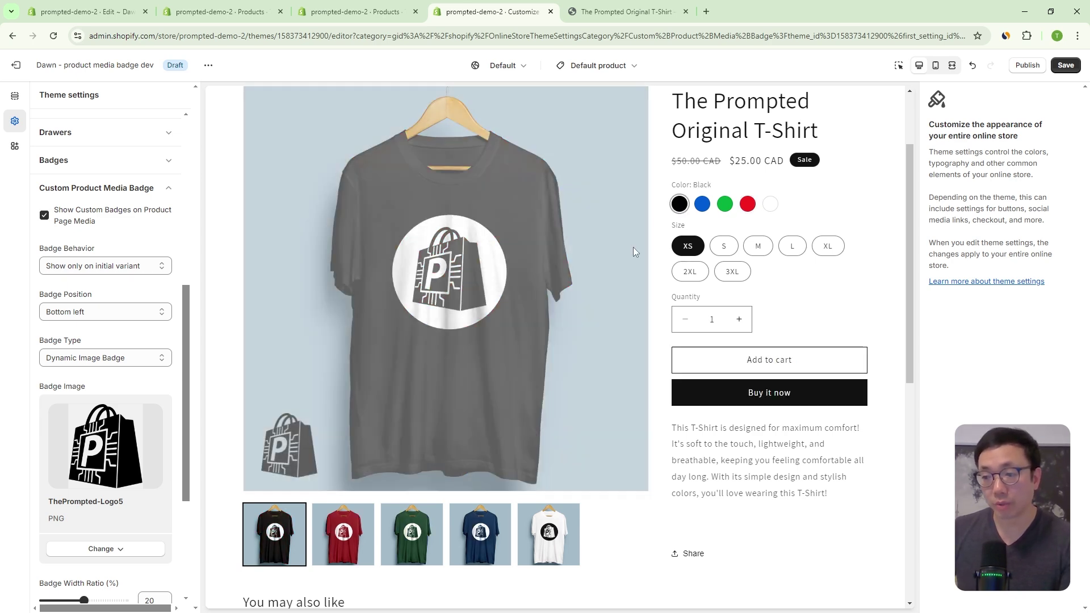
Save the theme and view the Black, Blue, Green and Red variants on the live product page
left_click(1060, 66)
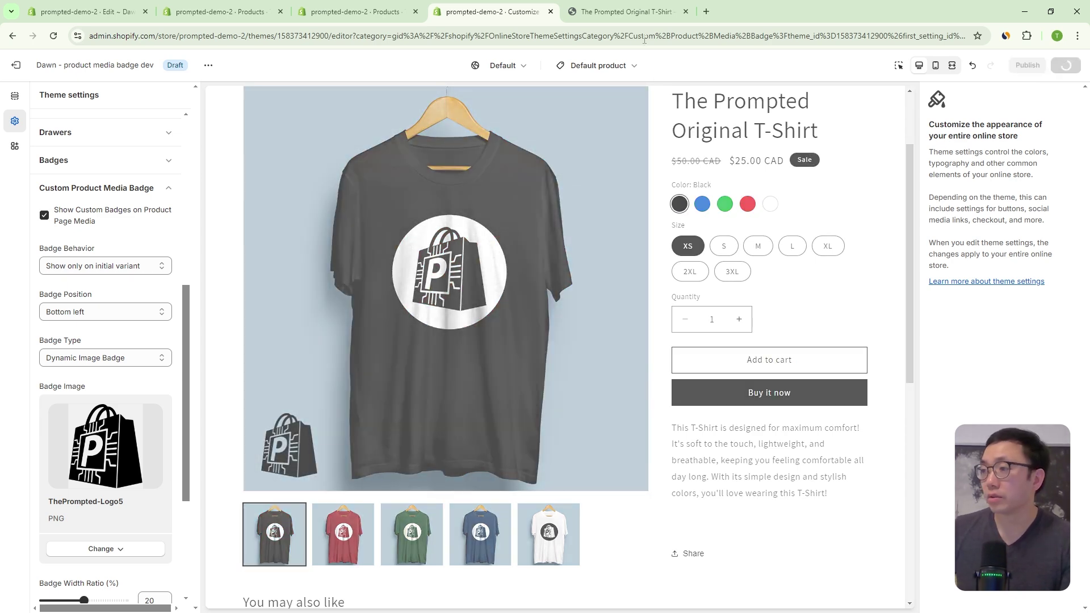
left_click(624, 11)
left_click(664, 192)
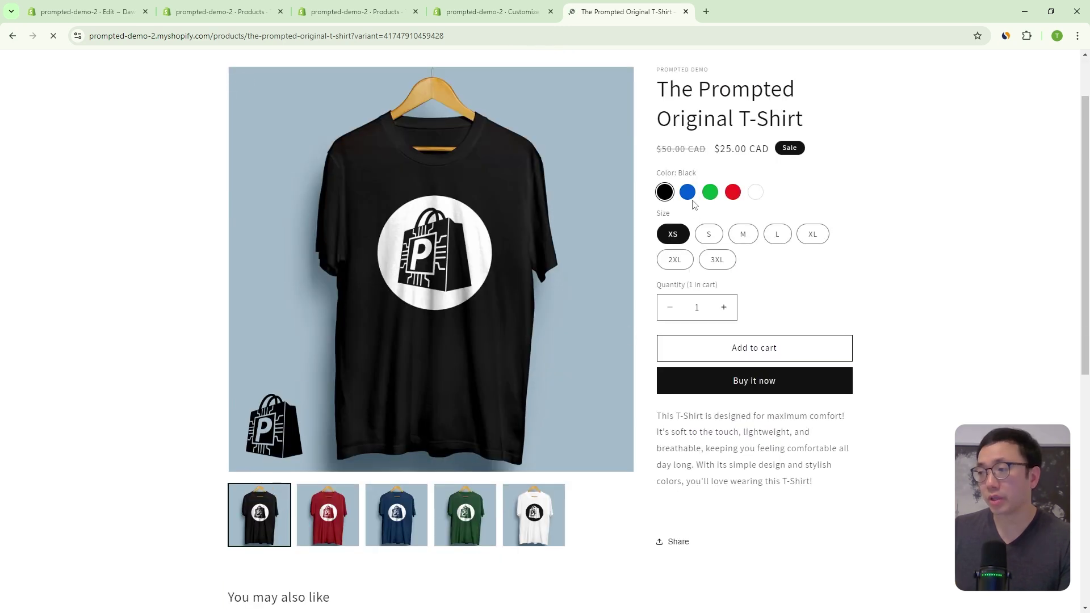
left_click(689, 194)
left_click(710, 193)
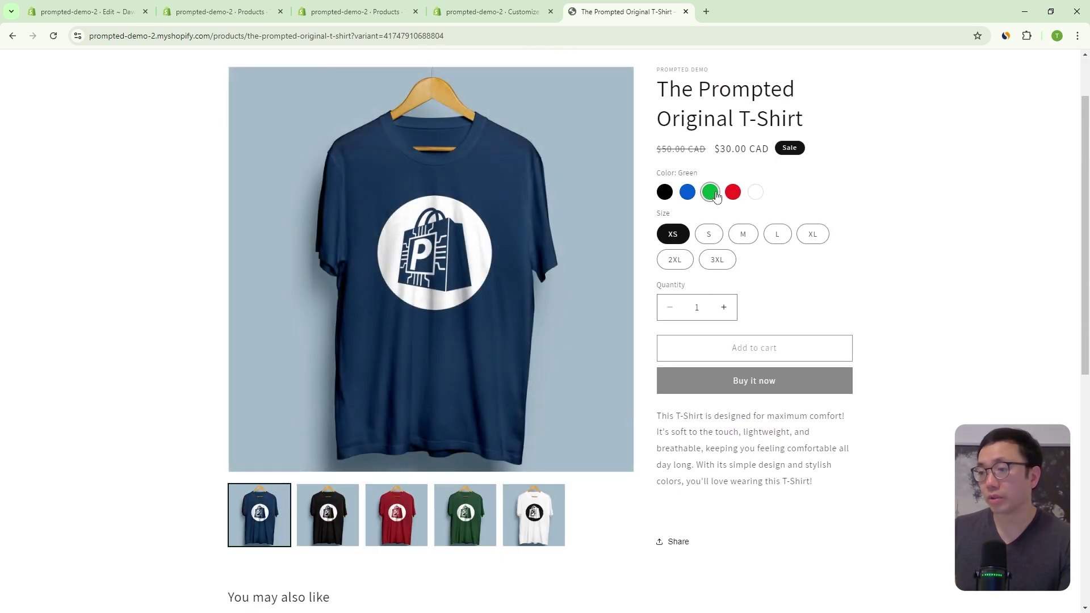
left_click(740, 192)
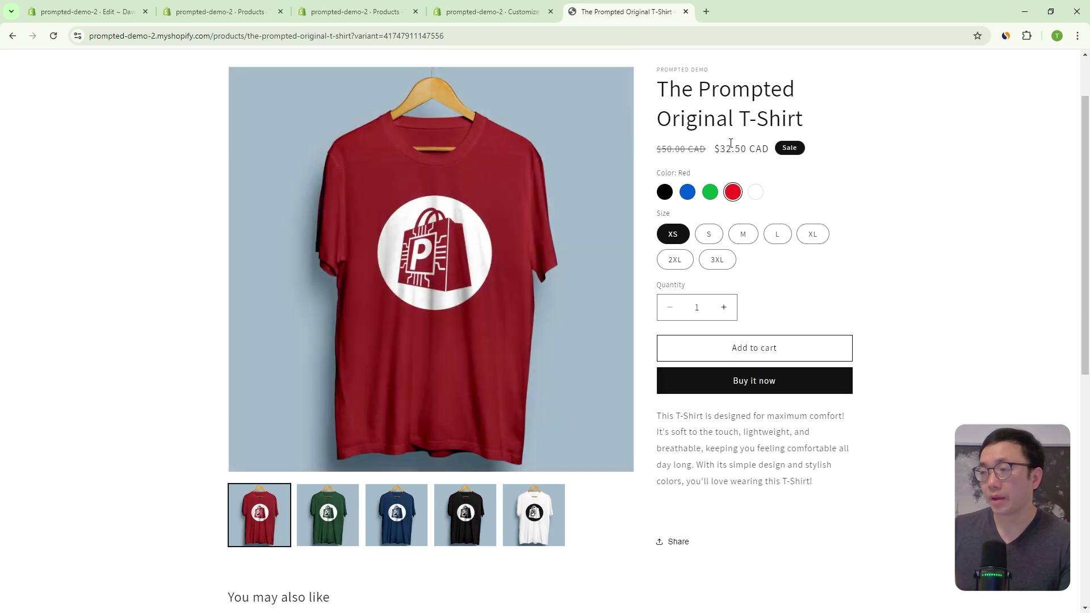
Reload the product page on Red, then check Green and Black before returning to the editor
left_click(54, 36)
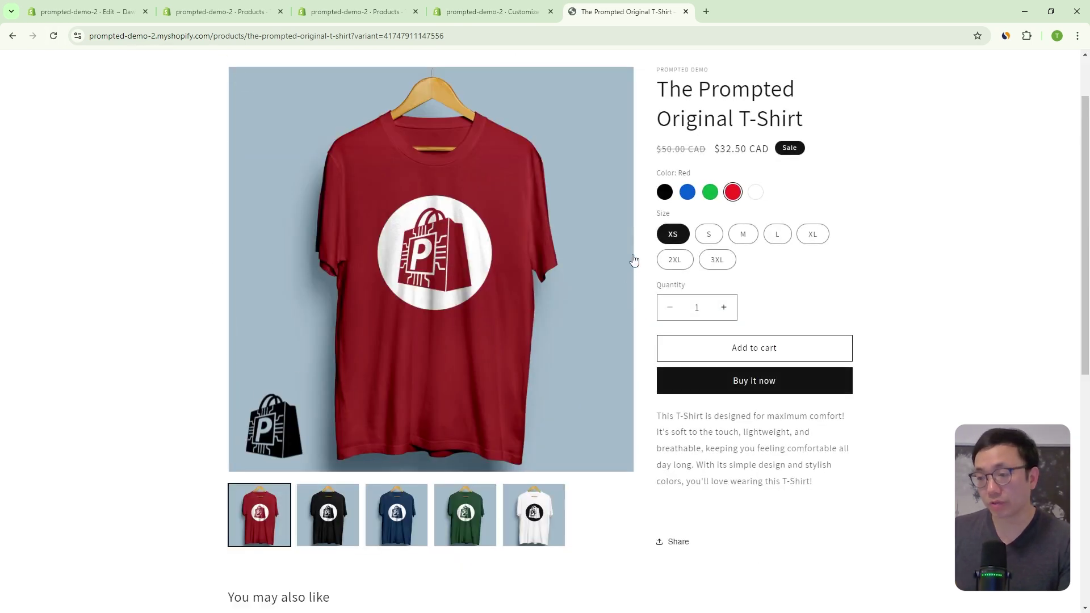
left_click(711, 193)
left_click(665, 192)
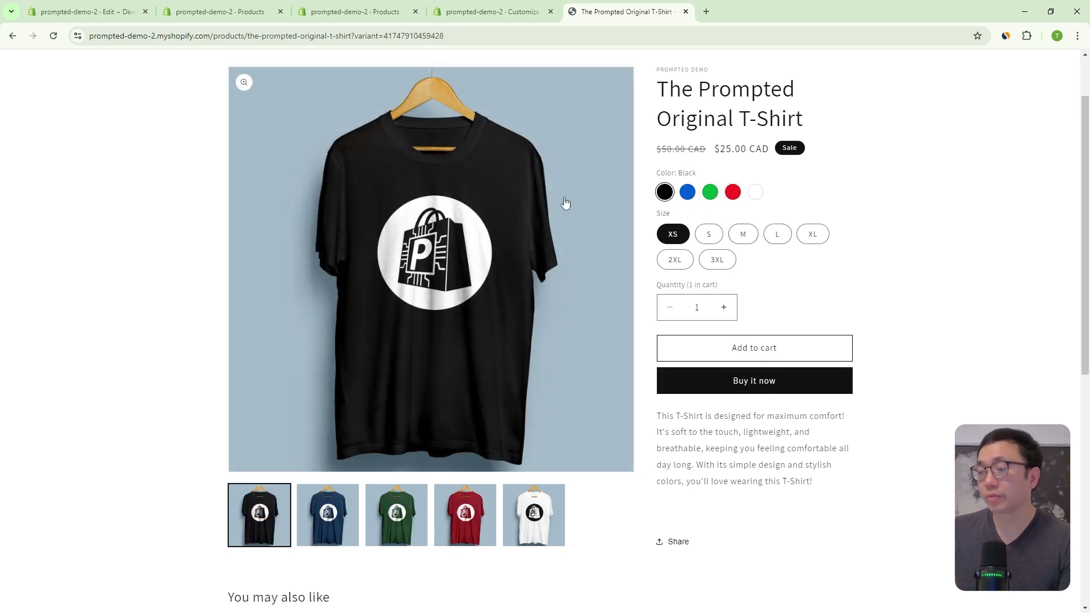
key("ctrl+shift+Tab")
Try Badge Position Bottom right and Top left, then set it back to Bottom left
scroll(136, 273, "down", 1)
scroll(139, 289, "up", 1)
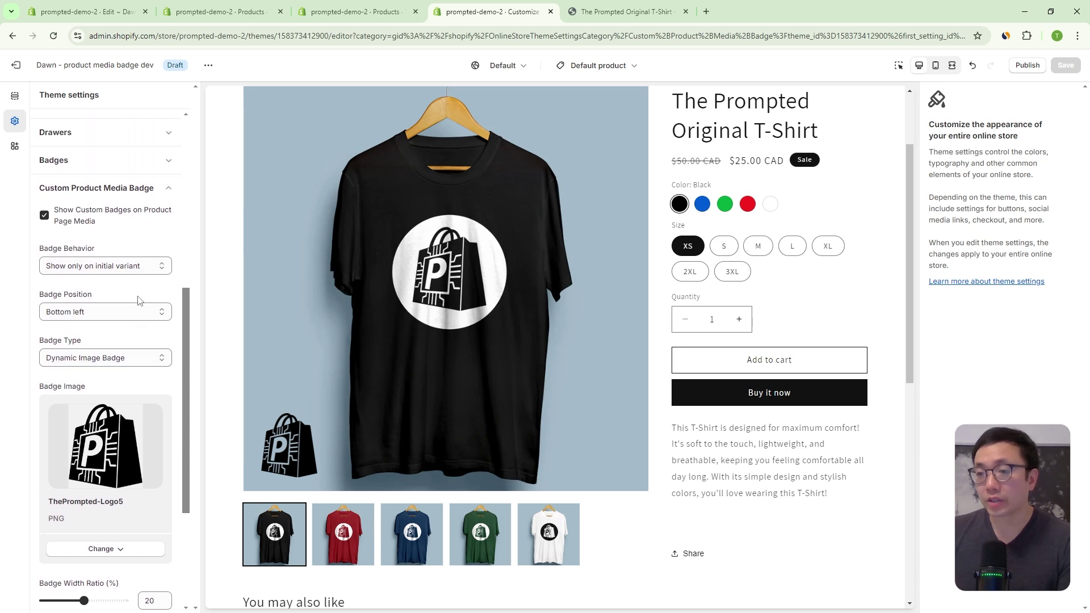
left_click(132, 312)
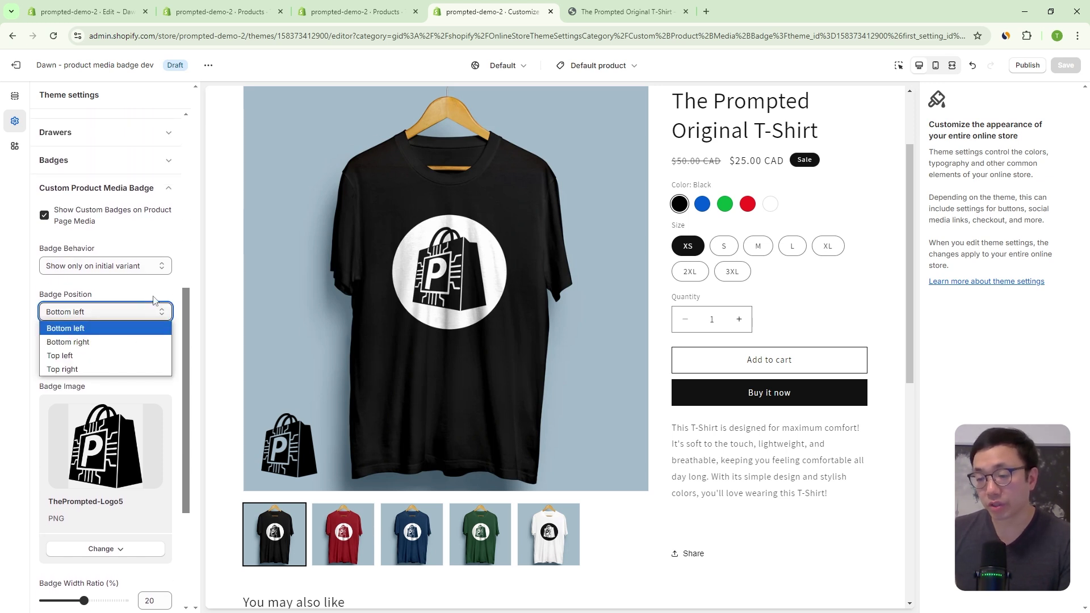
left_click(88, 343)
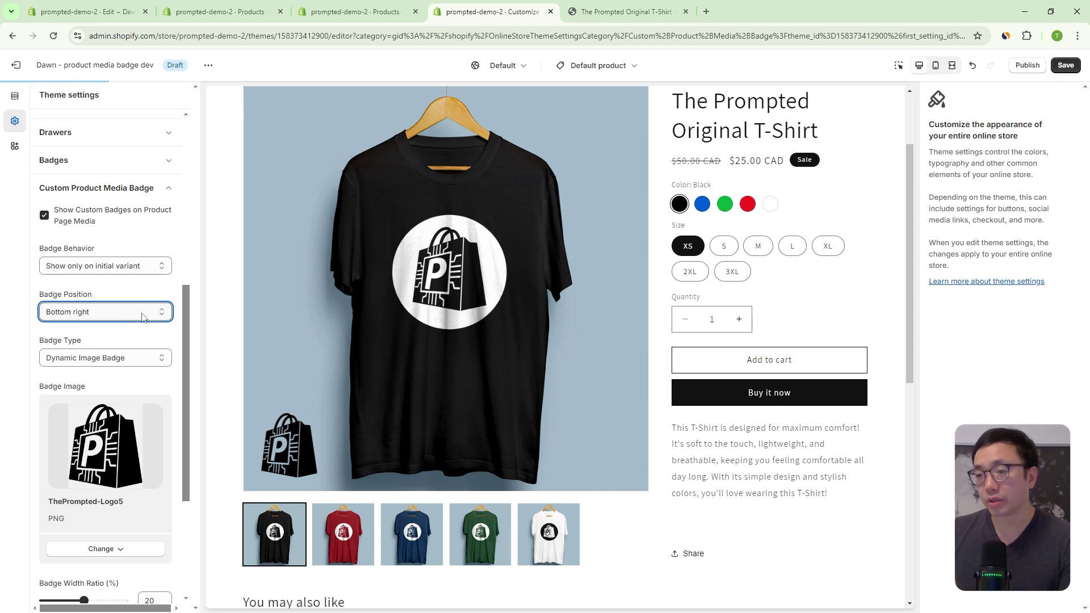
left_click(137, 316)
left_click(128, 355)
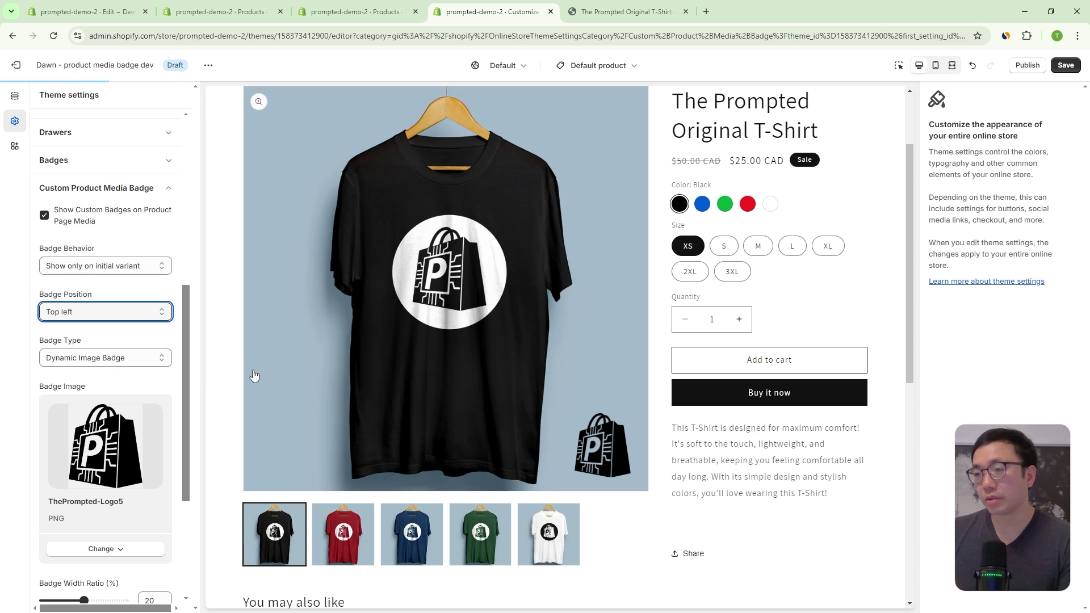
left_click(145, 315)
left_click(115, 327)
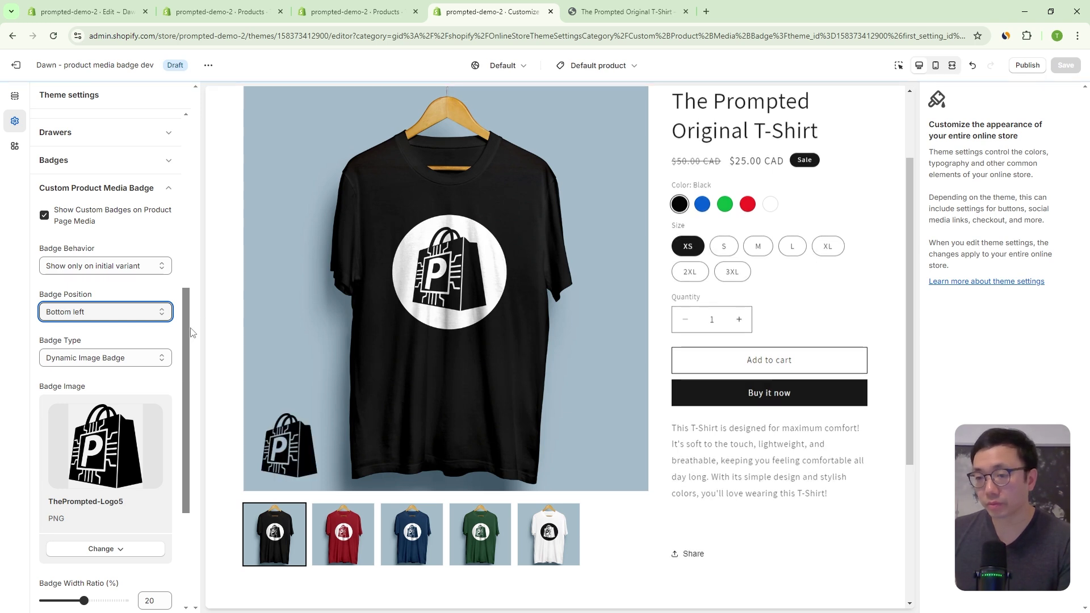
Change Badge Type to Fixed Image Badge and adjust its width setting
scroll(98, 257, "down", 2)
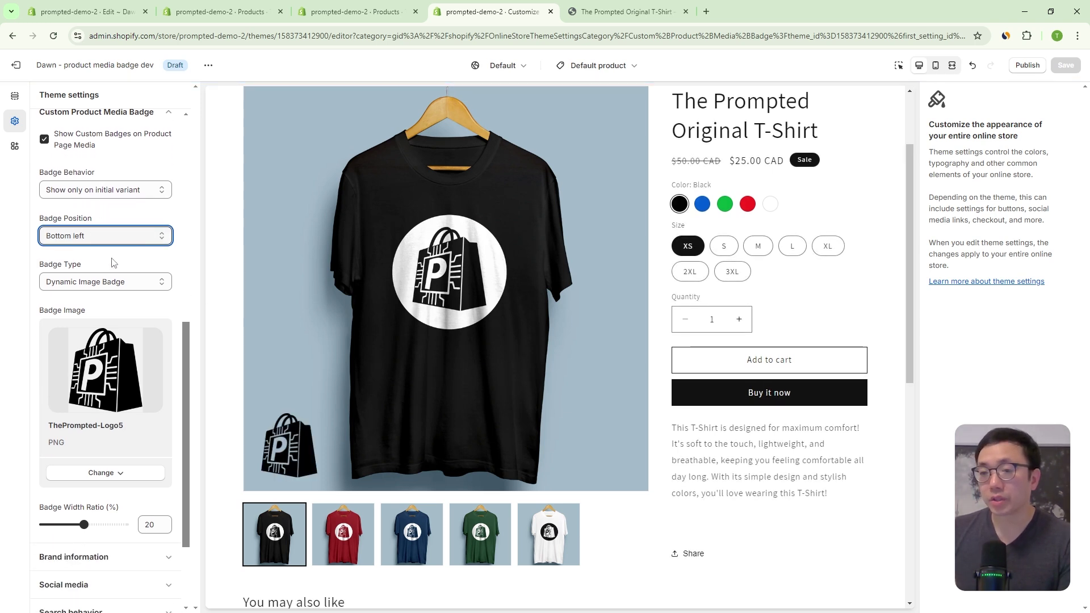
left_click(122, 287)
left_click(105, 298)
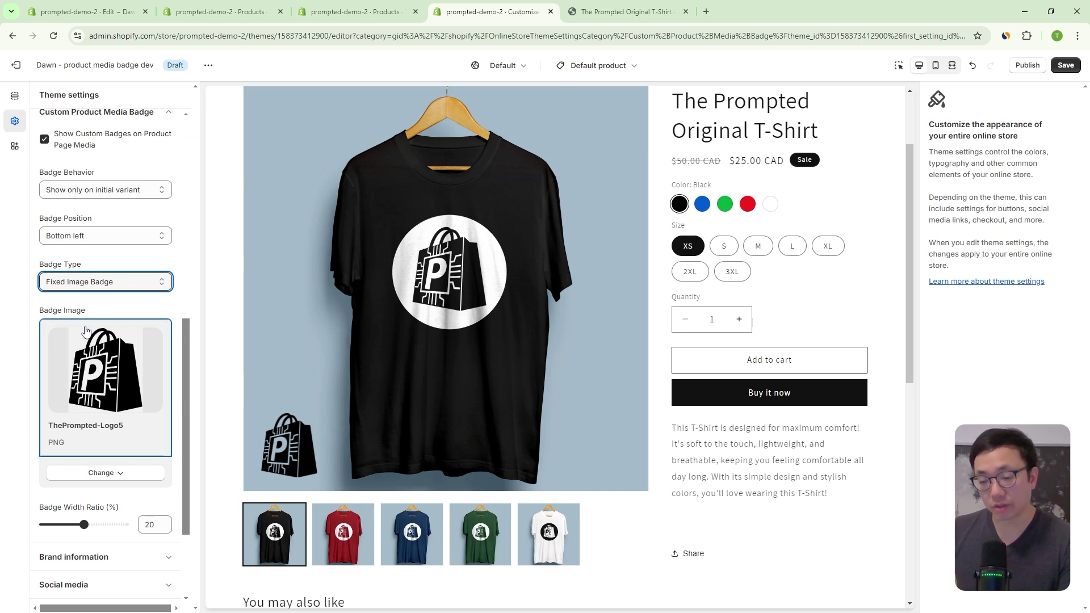
left_click_drag(38, 311, 100, 312)
left_click(142, 310)
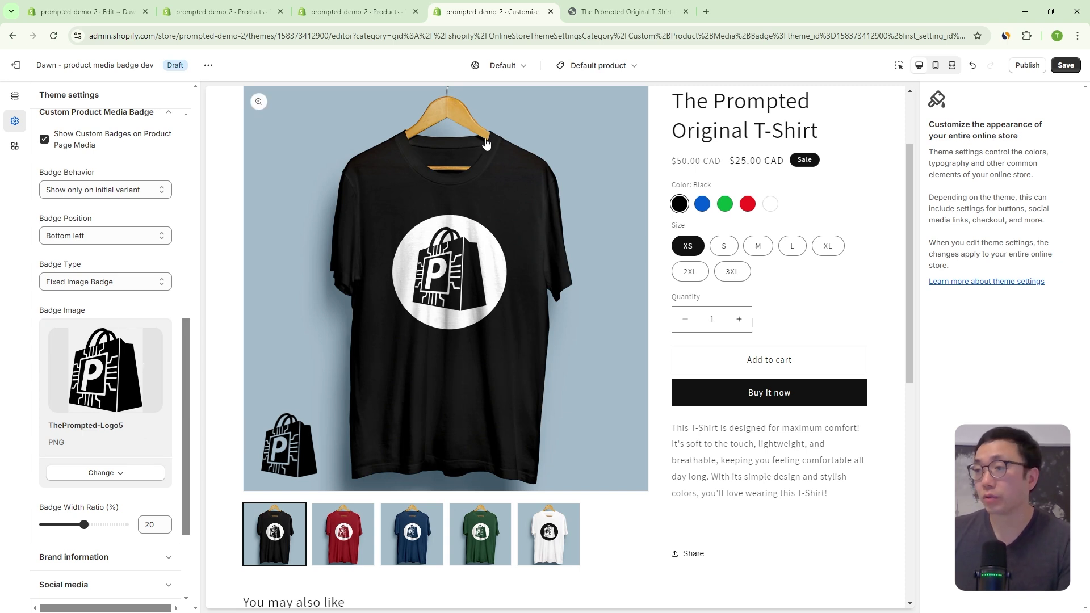
left_click(233, 15)
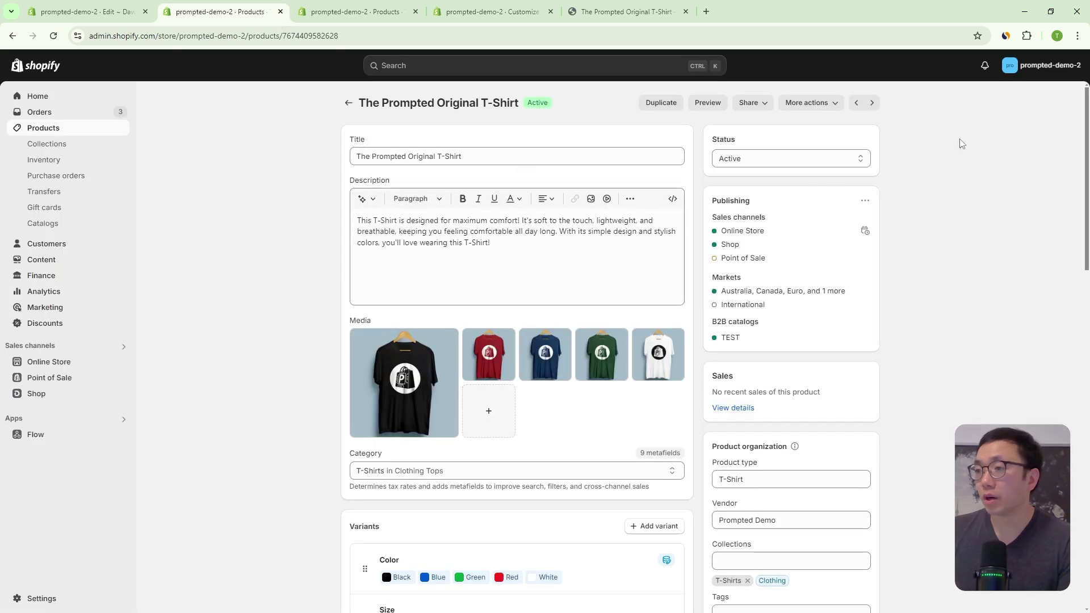
scroll(1034, 267, "down", 10)
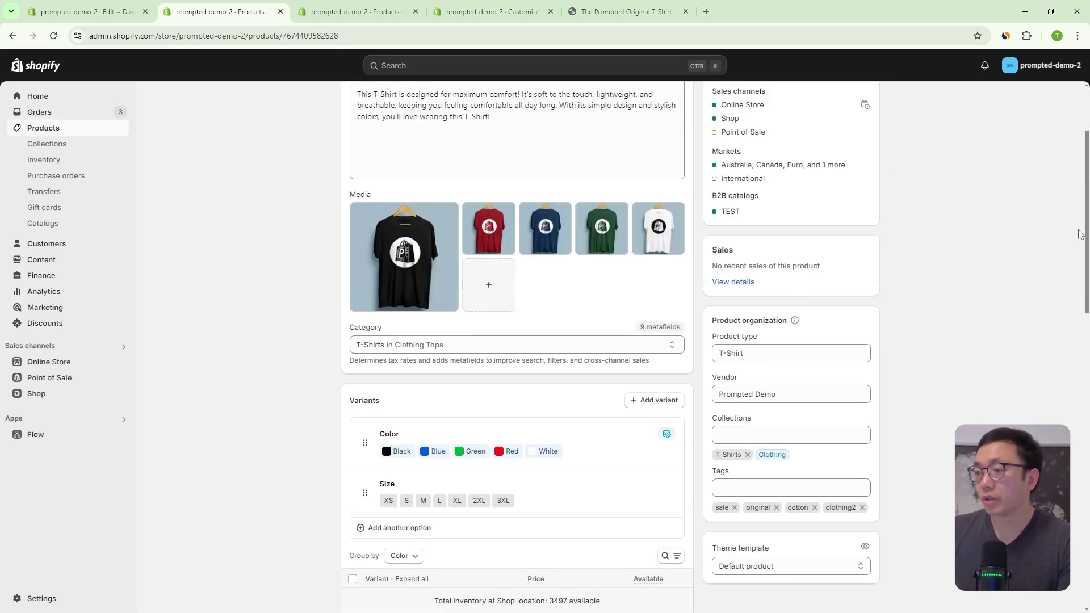
scroll(787, 292, "down", 4)
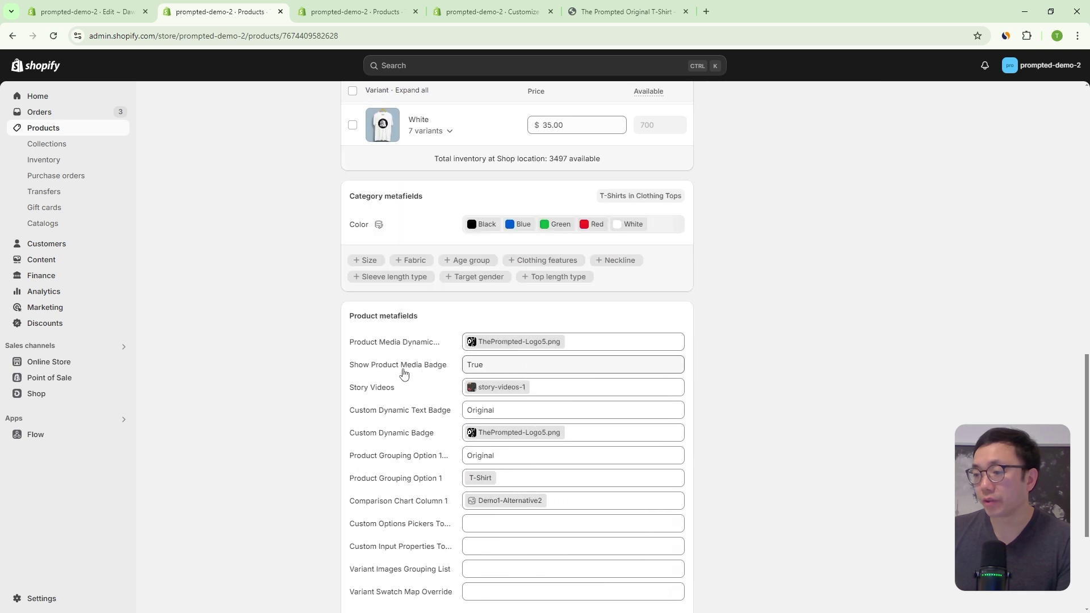
left_click(414, 373)
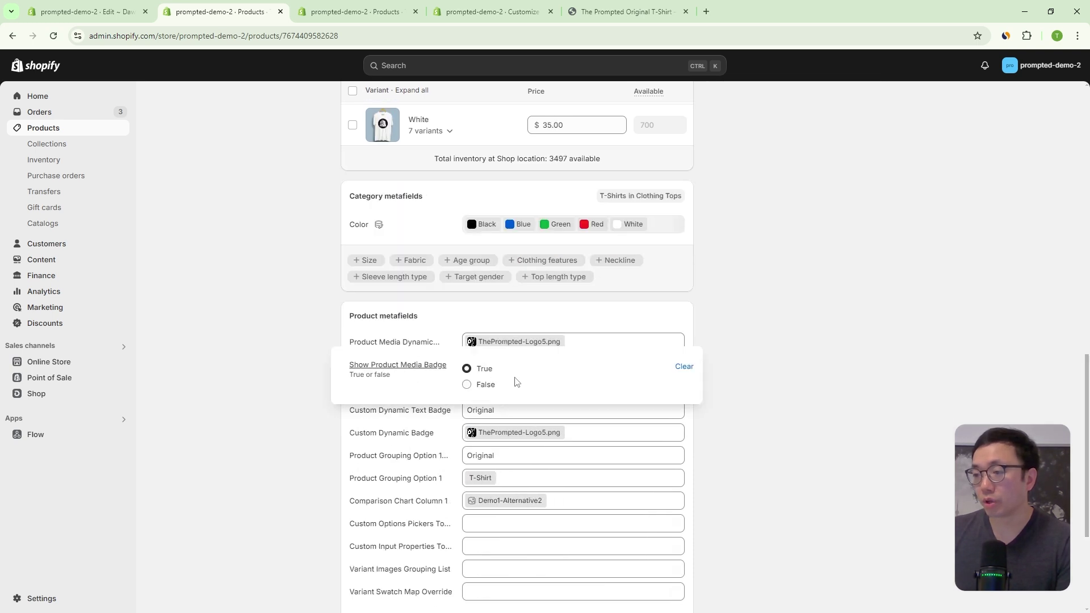
left_click(787, 304)
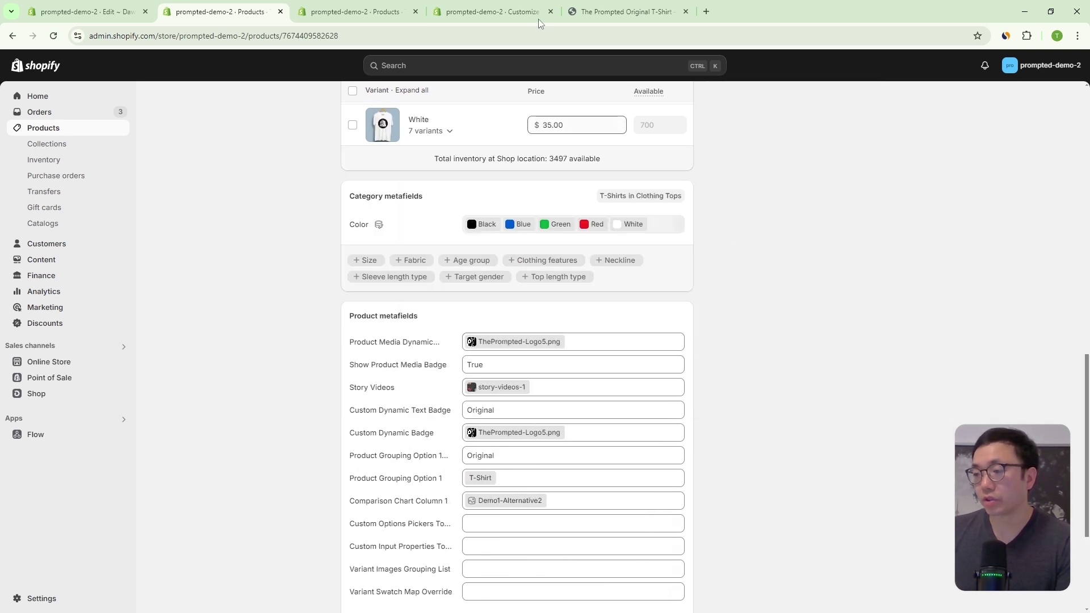
left_click(377, 17)
left_click(470, 12)
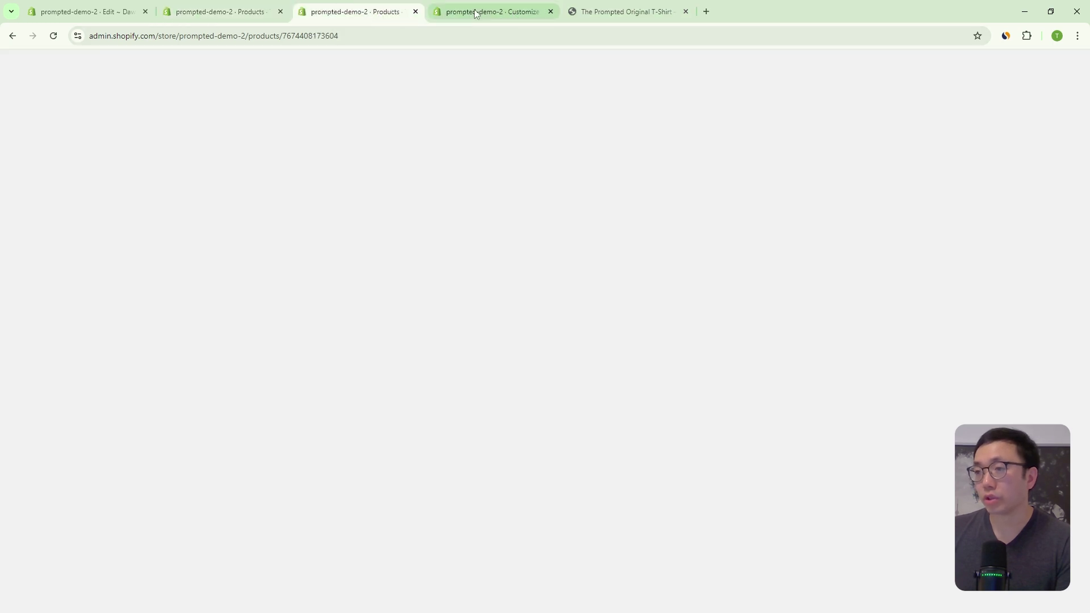